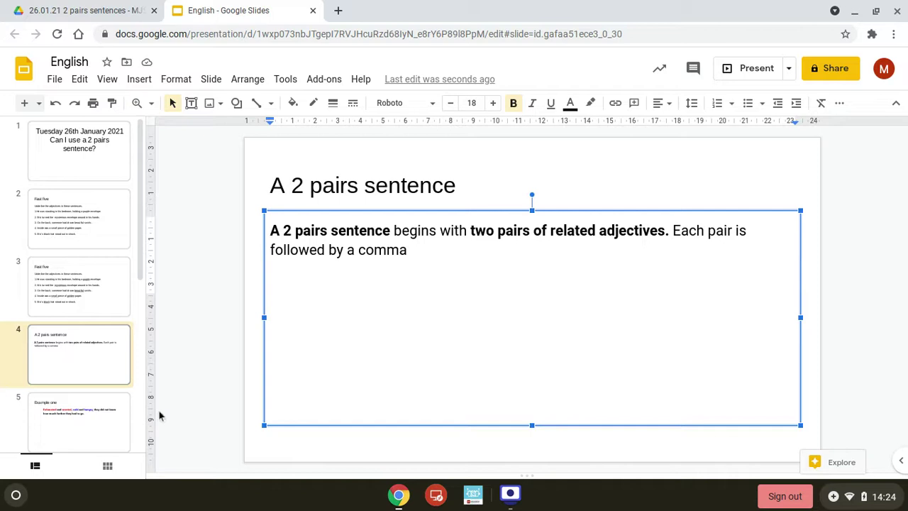
Open slide 5, 'Example one', with its red and blue adjective sentence.
{"action": "left_click", "coordinate": [84, 415]}
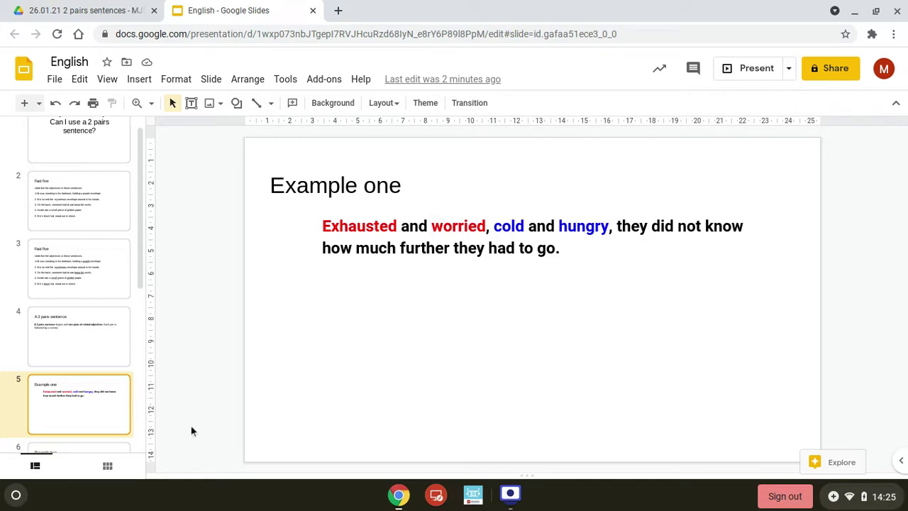
View slides 6 and 7, 'Example two' and 'Example Three', in the filmstrip.
{"action": "scroll", "coordinate": [139, 314], "scroll_direction": "down", "scroll_amount": 1}
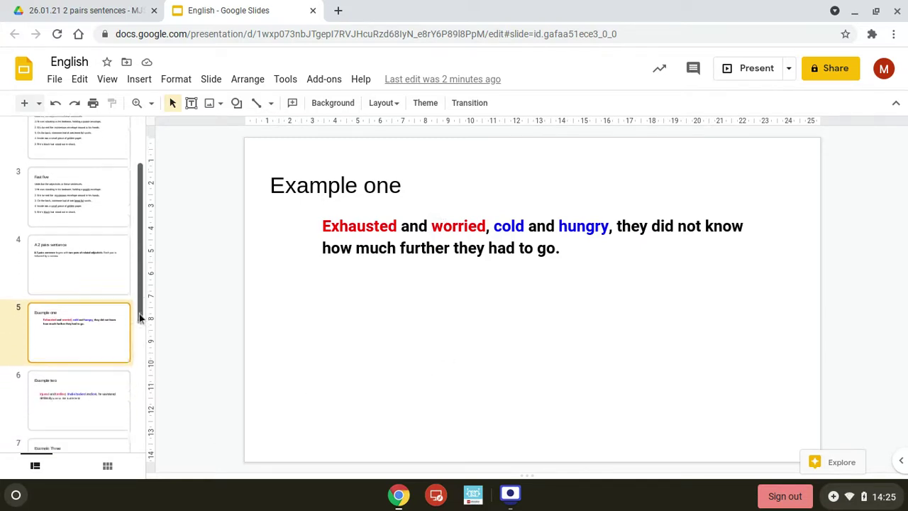
{"action": "left_click_drag", "start_coordinate": [139, 313], "coordinate": [134, 340]}
{"action": "left_click", "coordinate": [67, 353]}
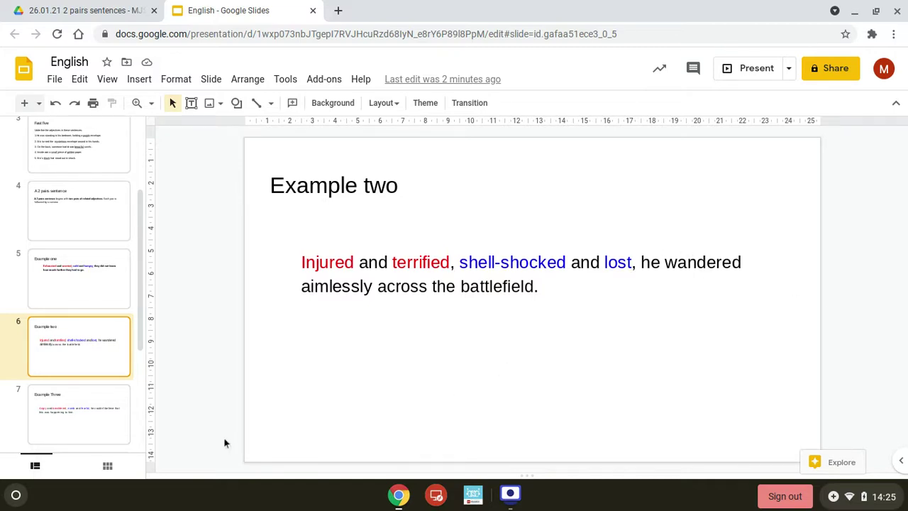
{"action": "left_click", "coordinate": [84, 404]}
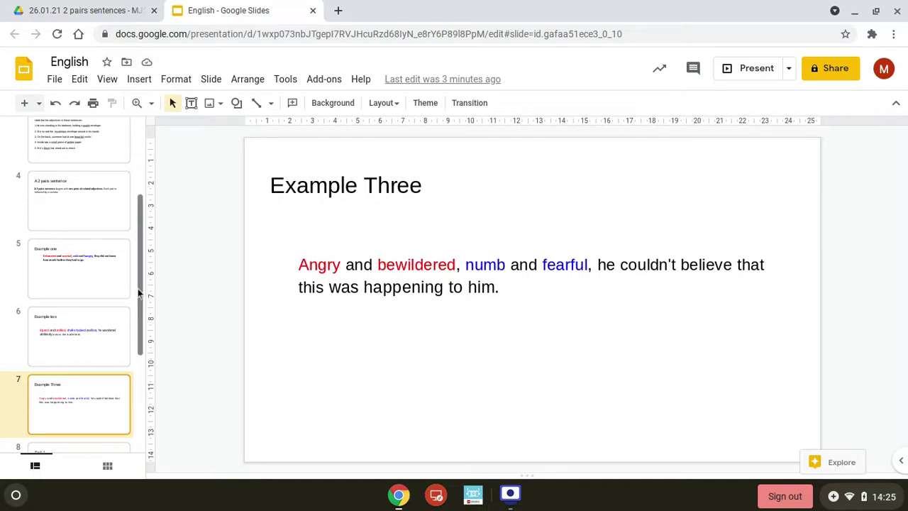
{"action": "scroll", "coordinate": [139, 292], "scroll_direction": "down", "scroll_amount": 5}
On Task 1, type 'Confused and scared, lonely and fretful, he knew he was lost.'.
{"action": "left_click", "coordinate": [66, 287]}
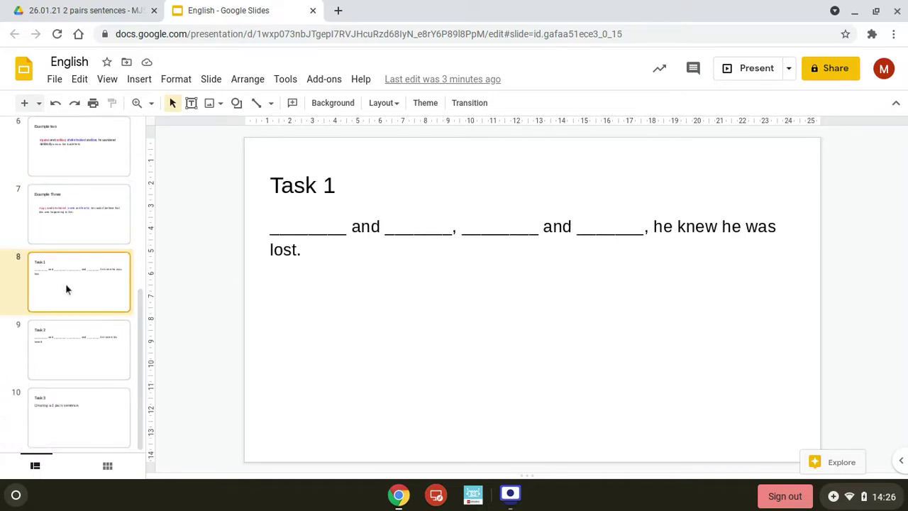
{"action": "left_click", "coordinate": [496, 332]}
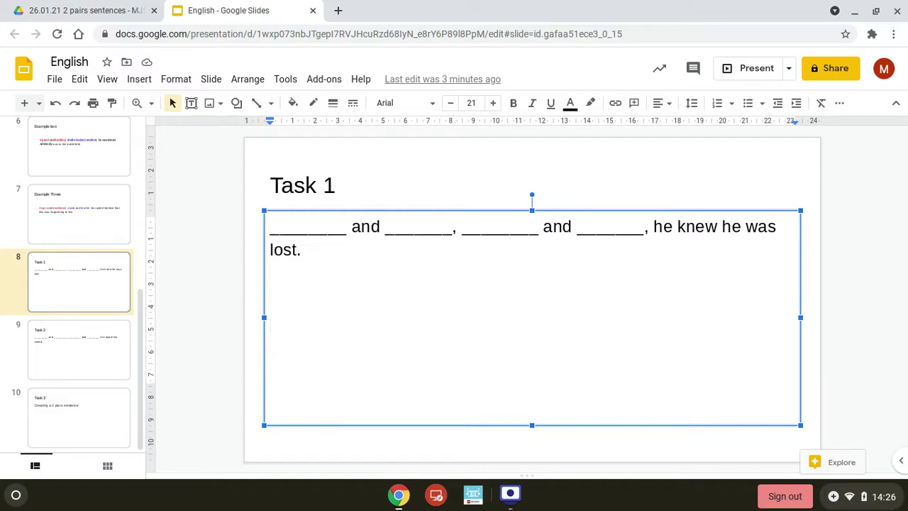
{"action": "type", "text": "C"}
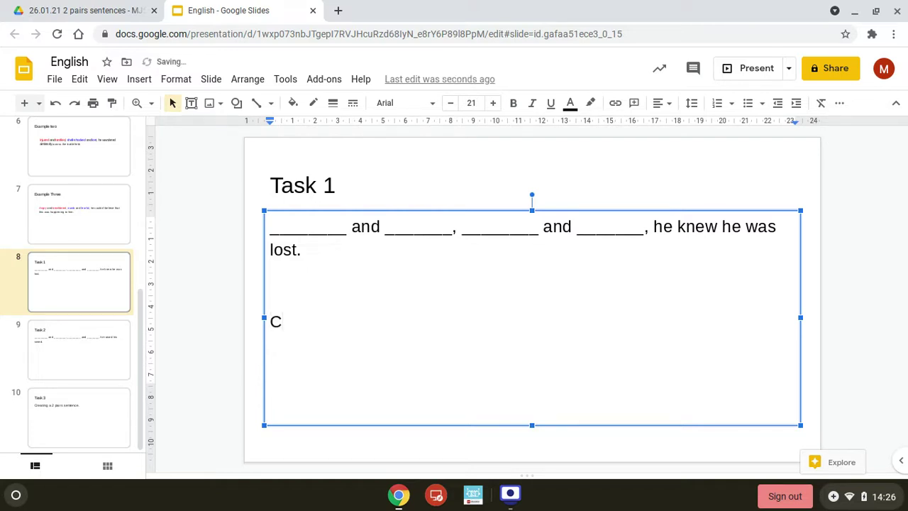
{"action": "type", "text": "onfus"}
{"action": "type", "text": "ed"}
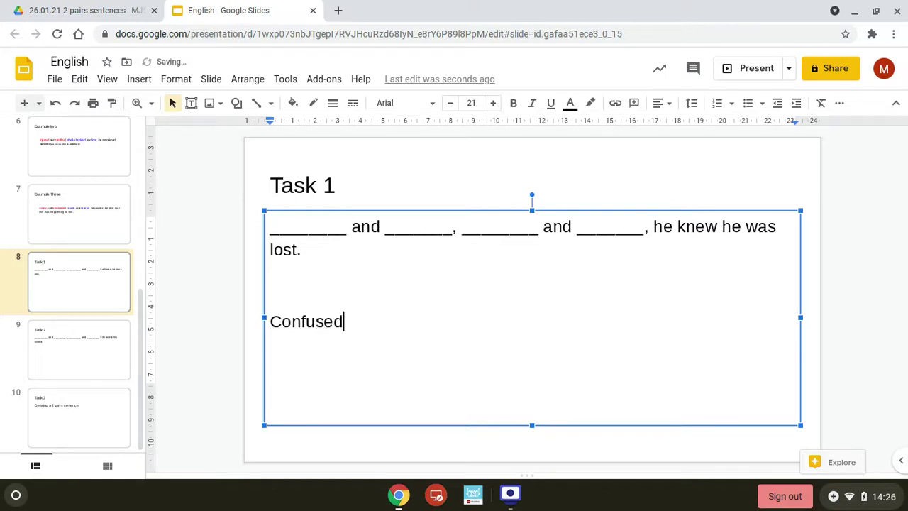
{"action": "type", "text": " and "}
{"action": "type", "text": "scare"}
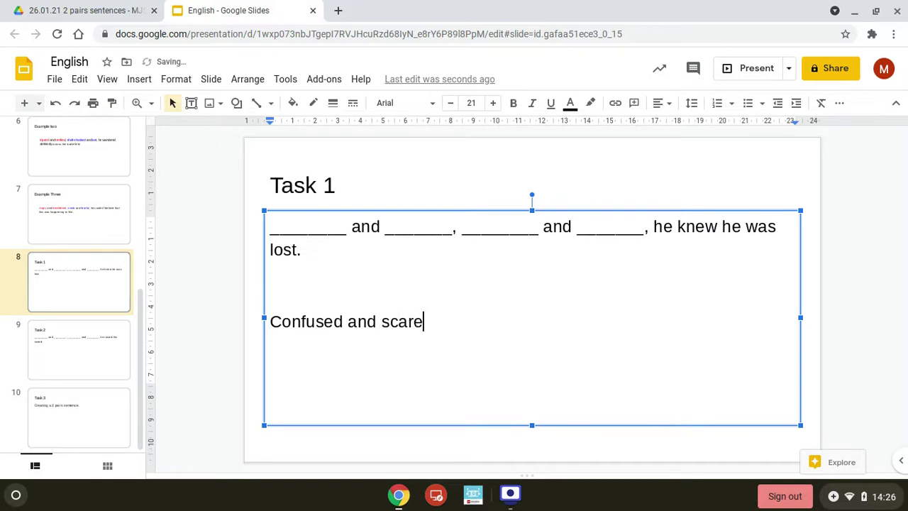
{"action": "type", "text": "d,"}
{"action": "type", "text": " lonely"}
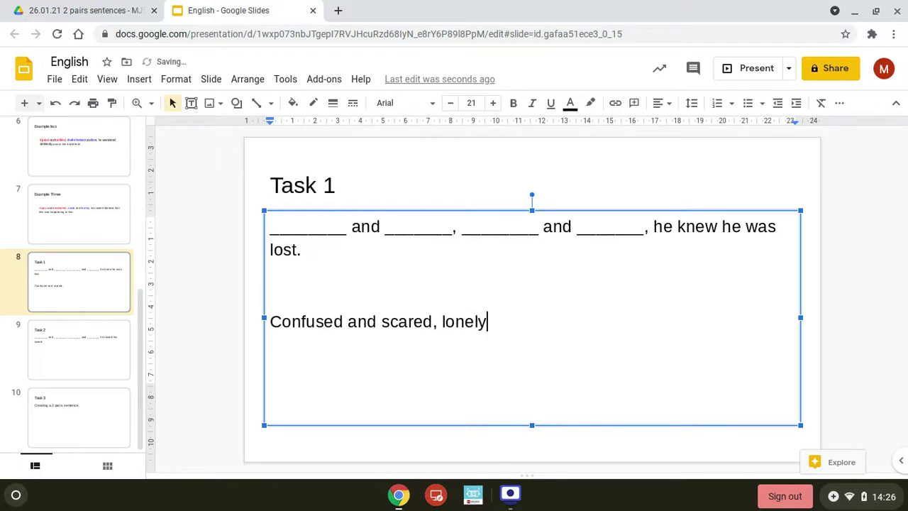
{"action": "type", "text": " and fretf"}
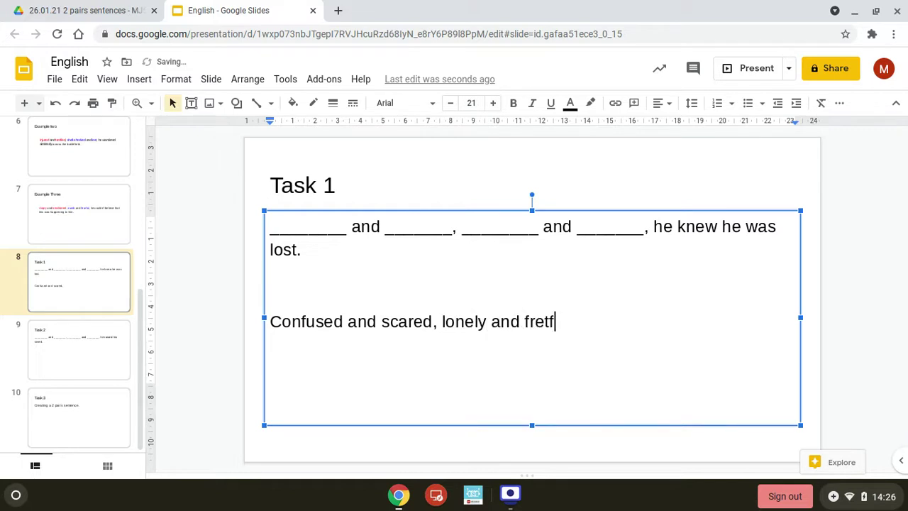
{"action": "type", "text": "ul, he knew h"}
{"action": "type", "text": "e "}
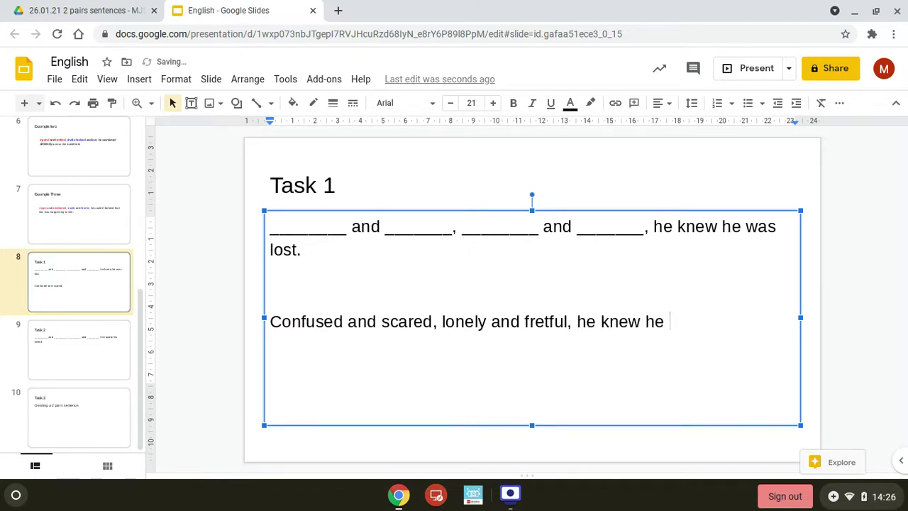
{"action": "type", "text": "was lost."}
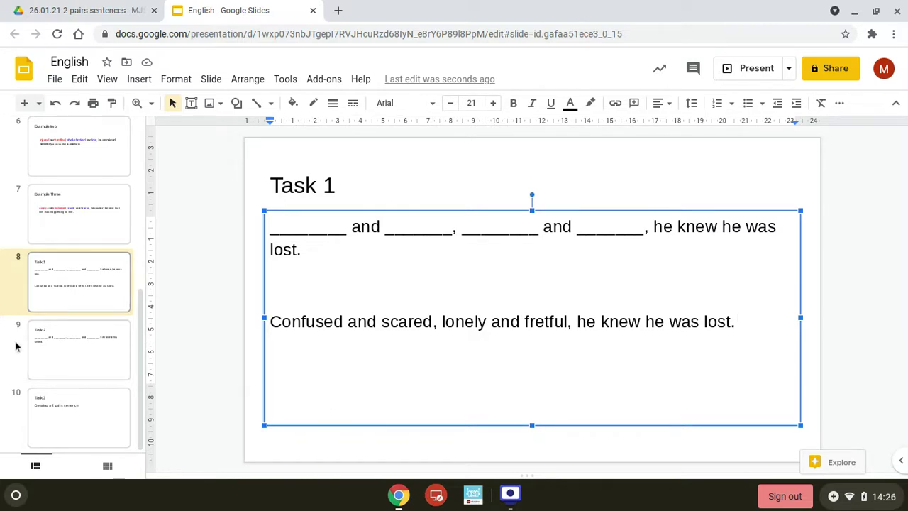
{"action": "left_click", "coordinate": [60, 343]}
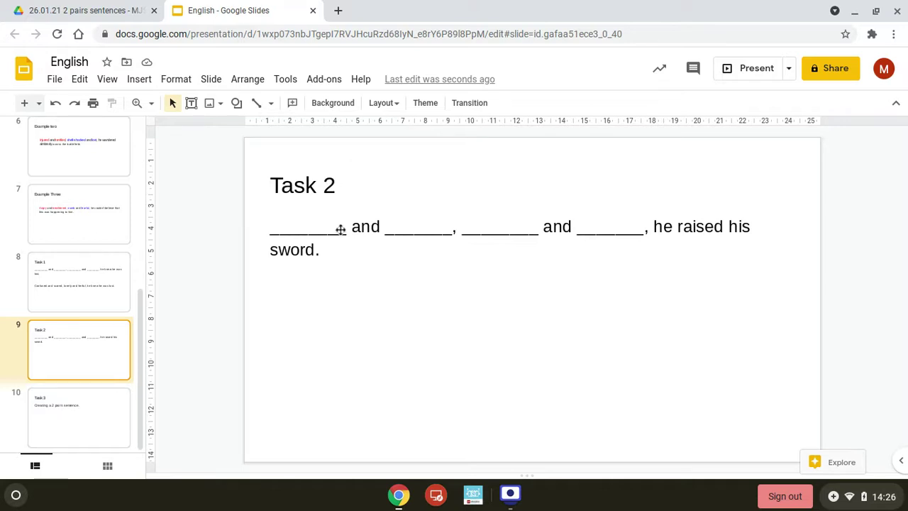
Add 'Deliberate and brave, strong and fearless, he raised his sword.' on a new line under Task 2.
{"action": "left_click", "coordinate": [342, 257]}
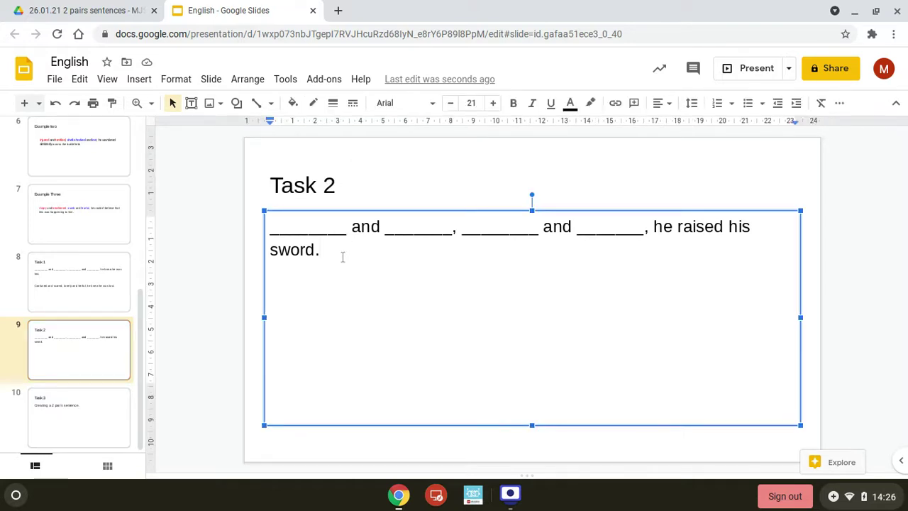
{"action": "key", "text": "Return"}
{"action": "key", "text": "Return"}
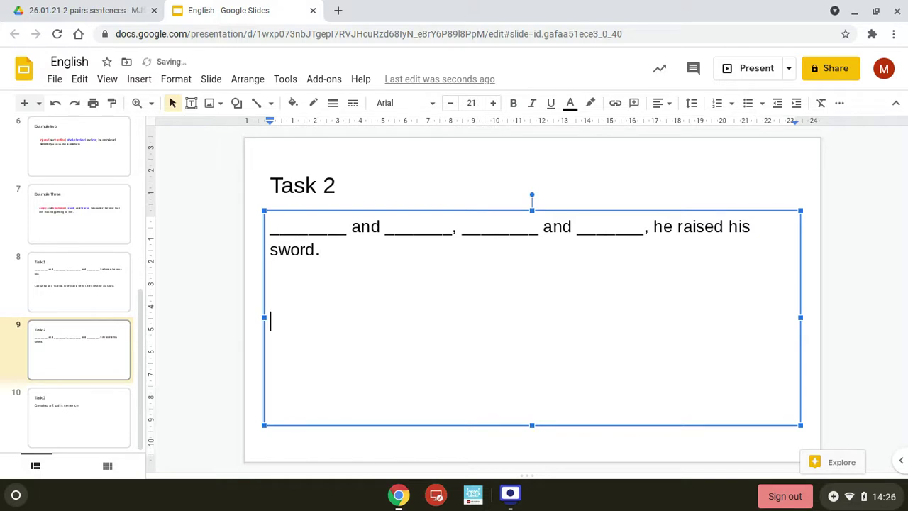
{"action": "type", "text": "Dek"}
{"action": "key", "text": "BackSpace"}
{"action": "type", "text": "liberate "}
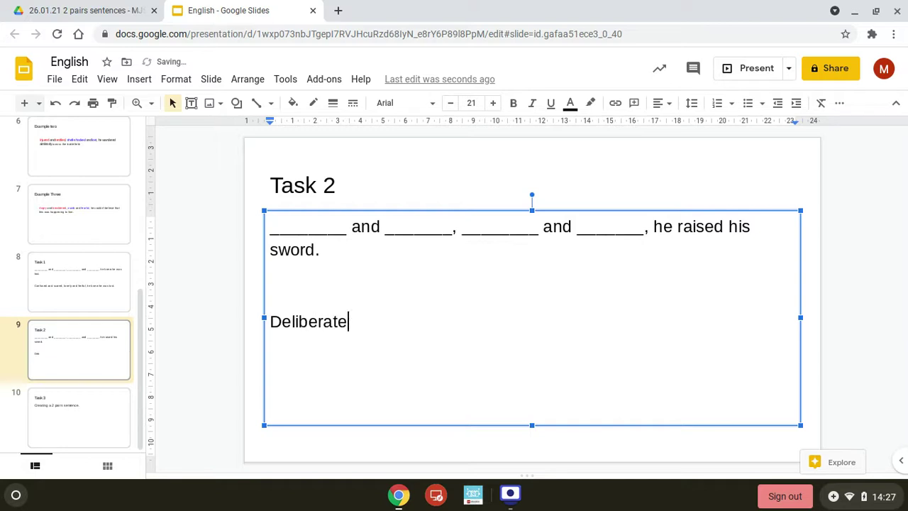
{"action": "type", "text": "and "}
{"action": "type", "text": "brave"}
{"action": "type", "text": ", "}
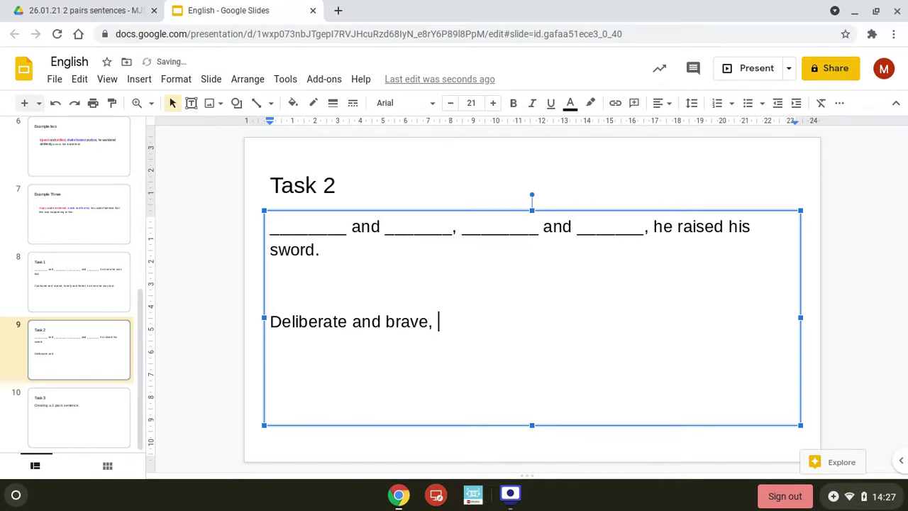
{"action": "type", "text": "strong and "}
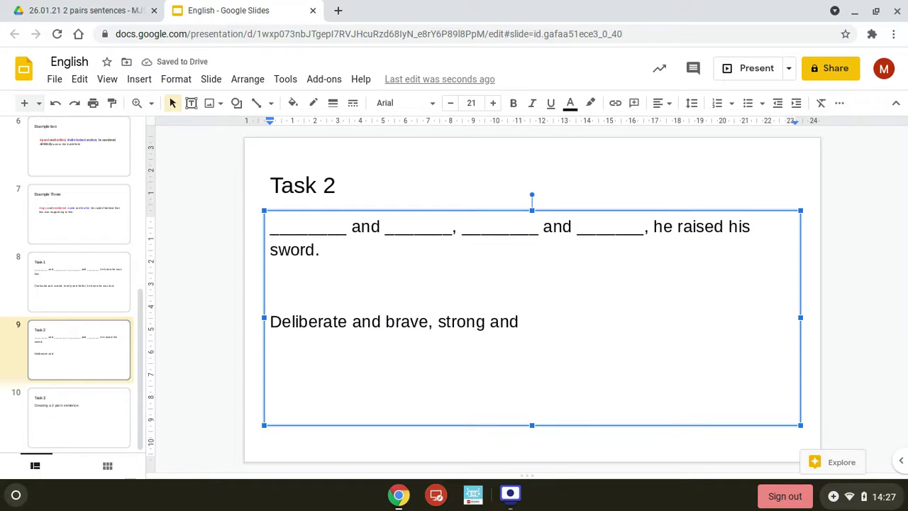
{"action": "type", "text": "fea"}
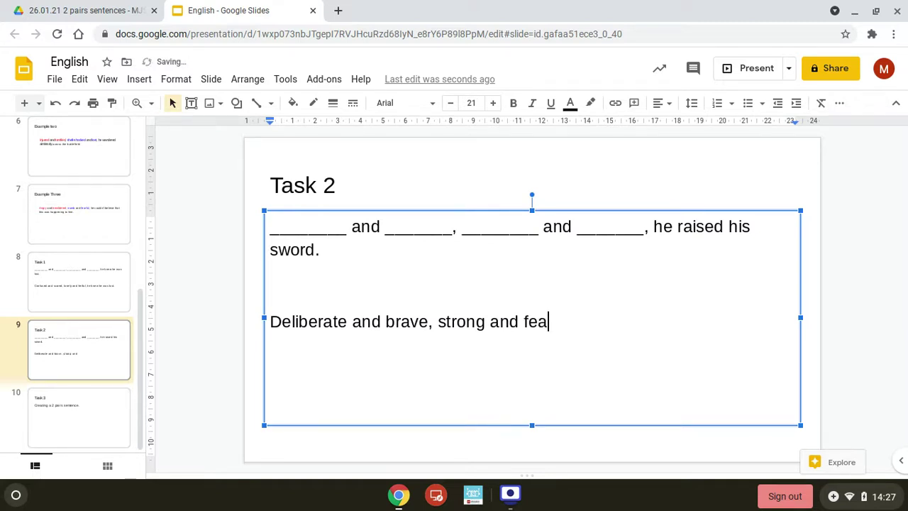
{"action": "type", "text": "rless"}
{"action": "type", "text": ", h"}
{"action": "type", "text": "e r"}
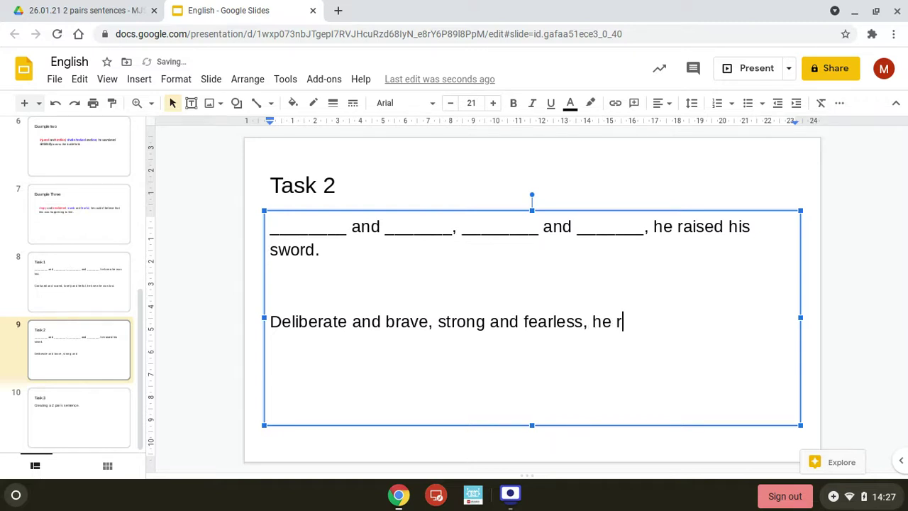
{"action": "type", "text": "ise"}
{"action": "key", "text": "BackSpace"}
{"action": "key", "text": "BackSpace"}
{"action": "key", "text": "BackSpace"}
{"action": "type", "text": "aised "}
{"action": "type", "text": "his sw"}
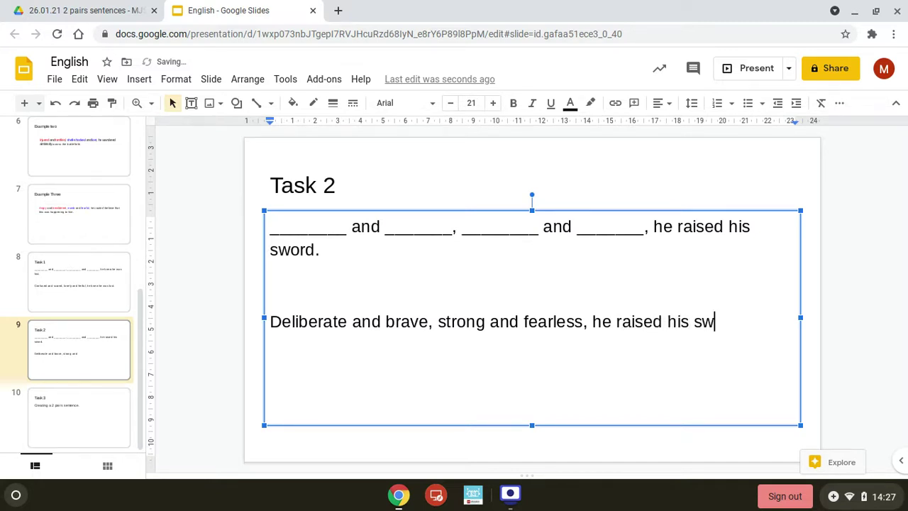
{"action": "type", "text": "ord."}
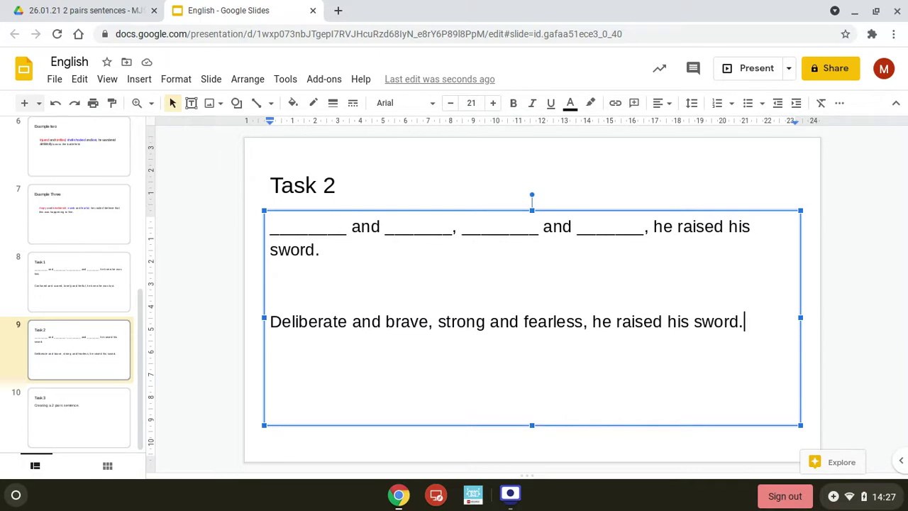
On slide 10, type 'Happy and excited, hopeful and smiling, I unwrapped the large box.'.
{"action": "left_click", "coordinate": [71, 410]}
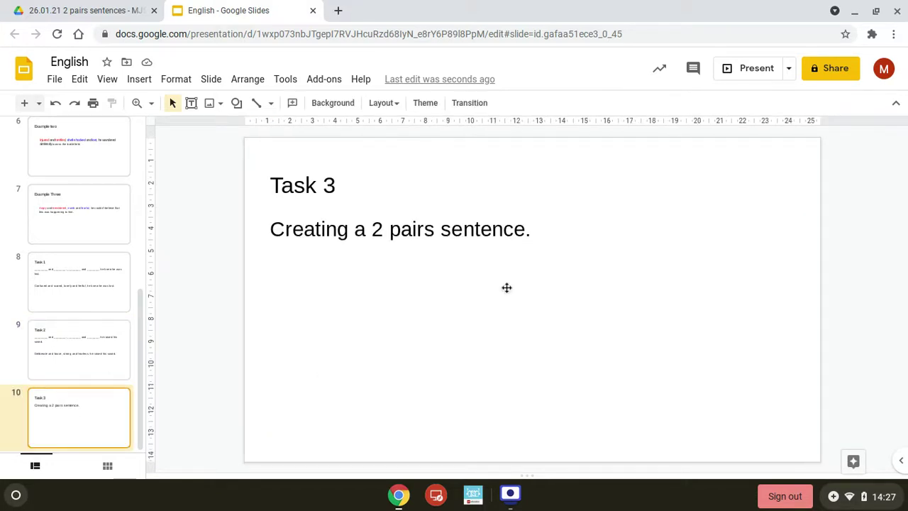
{"action": "left_click", "coordinate": [481, 274]}
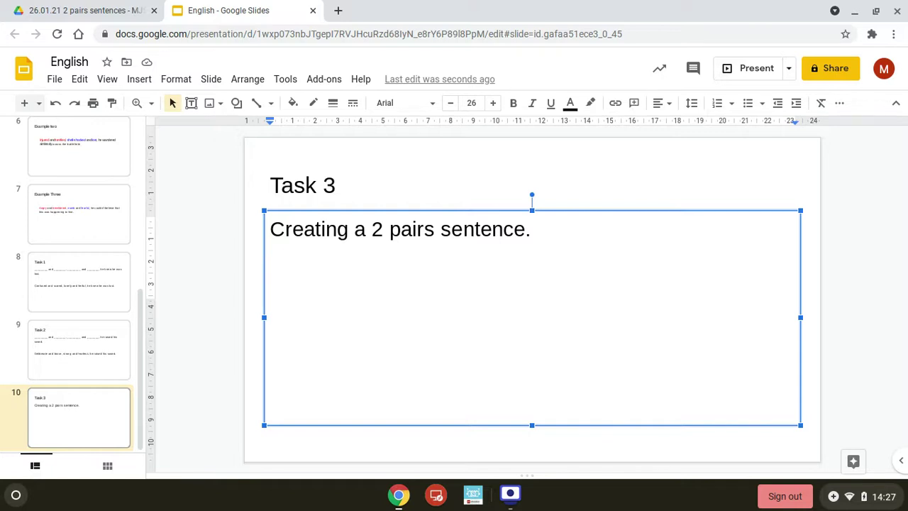
{"action": "type", "text": "Happy"}
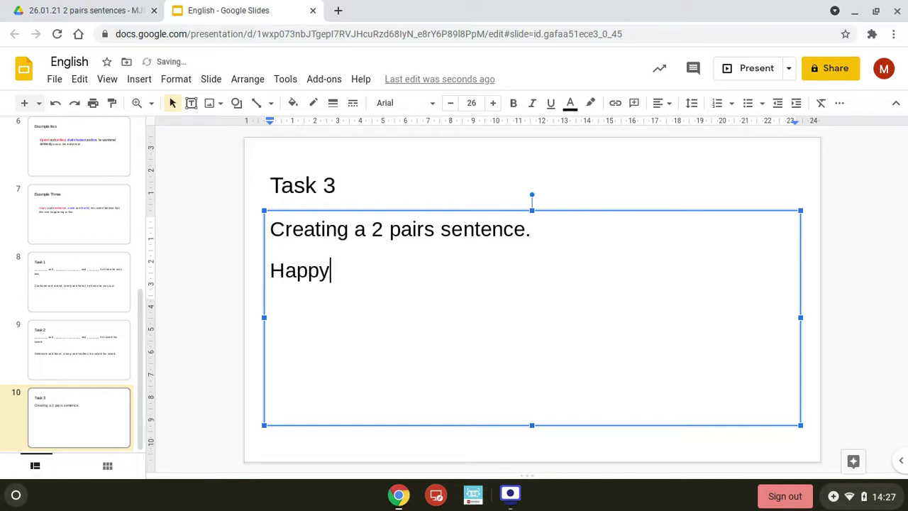
{"action": "type", "text": " and excitd"}
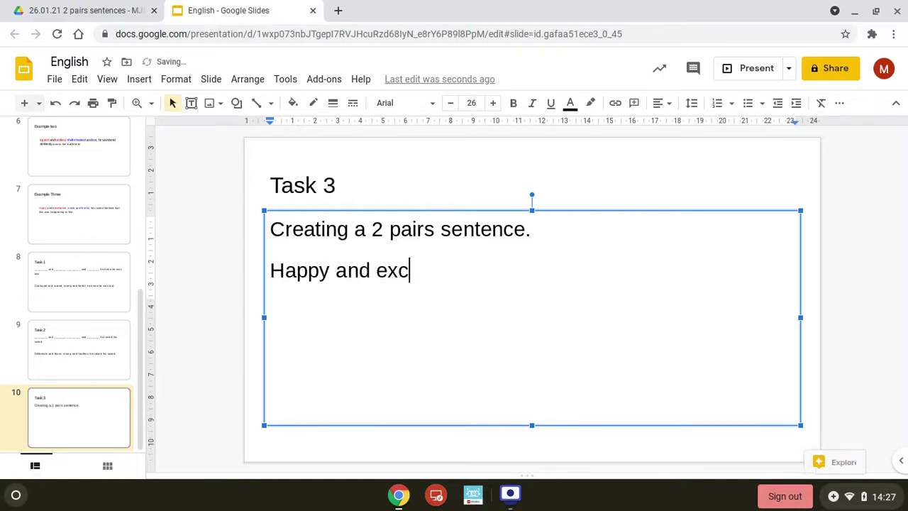
{"action": "key", "text": "BackSpace"}
{"action": "type", "text": "ed,"}
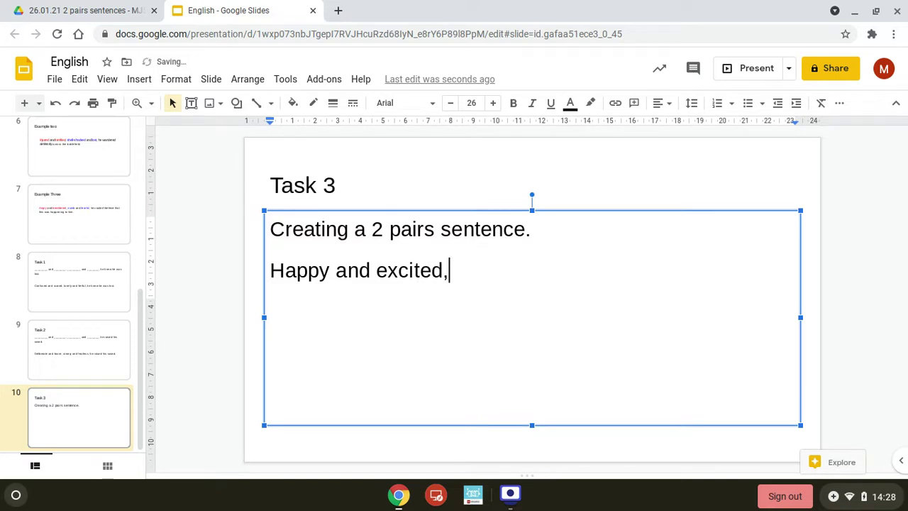
{"action": "type", "text": " hop"}
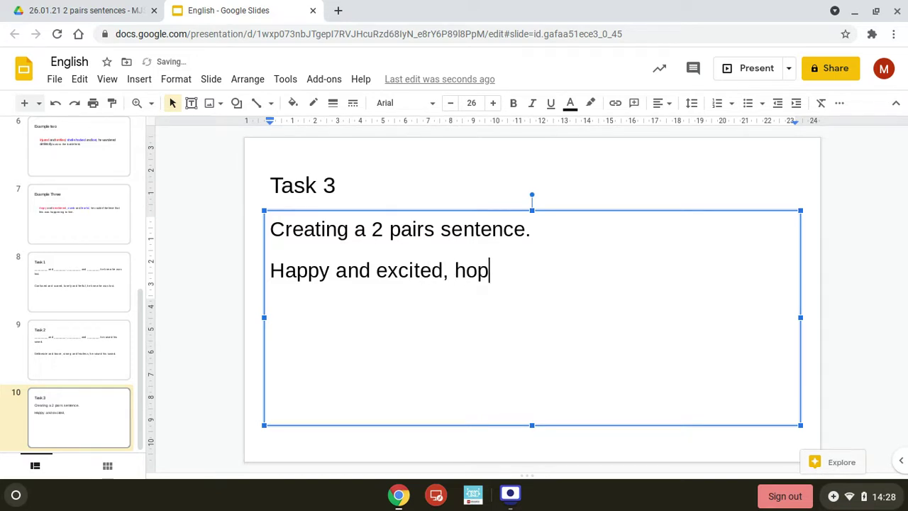
{"action": "type", "text": "eful an"}
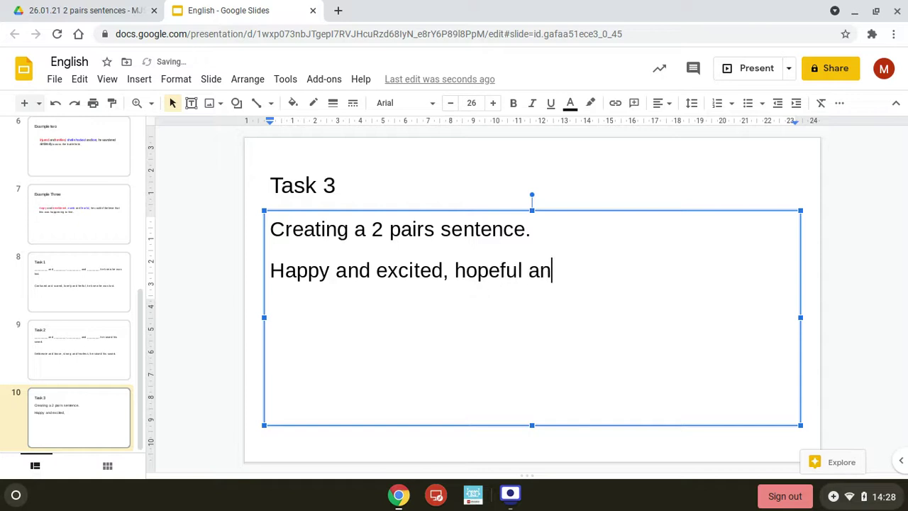
{"action": "type", "text": "d smilin"}
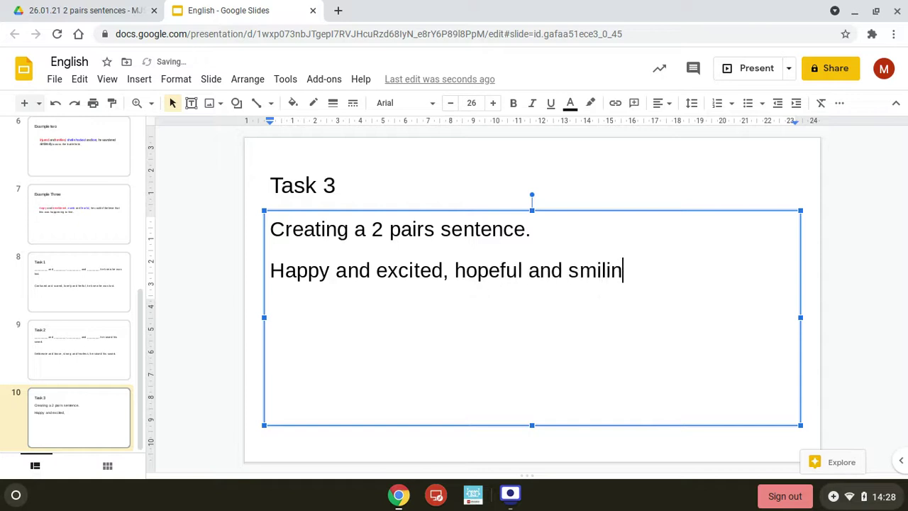
{"action": "type", "text": "g, "}
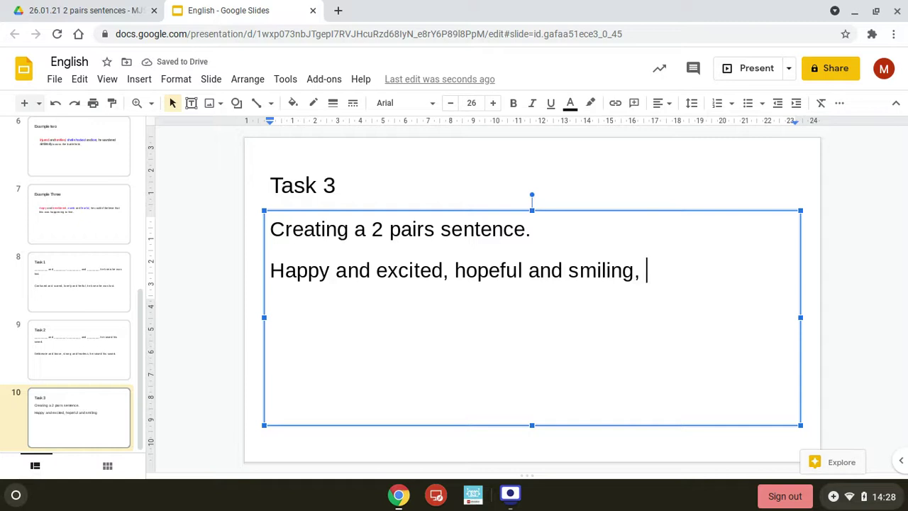
{"action": "type", "text": "I unwrappe"}
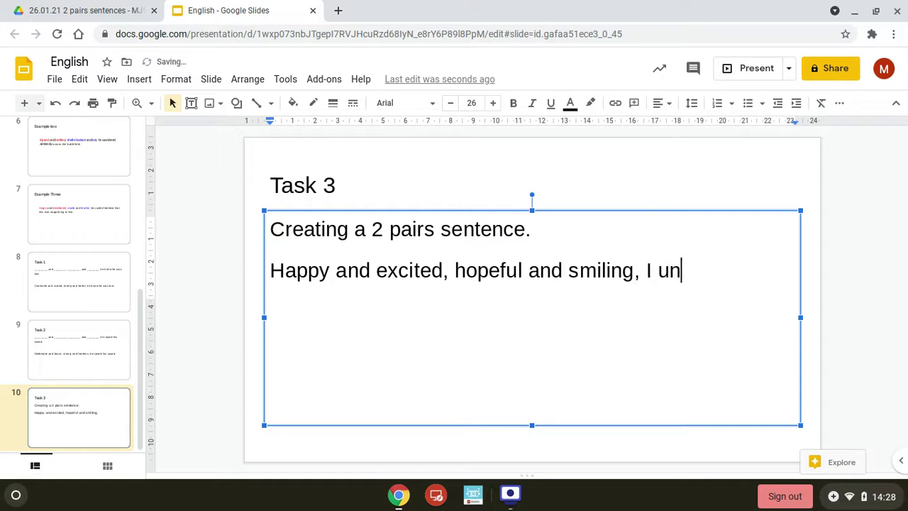
{"action": "type", "text": "d "}
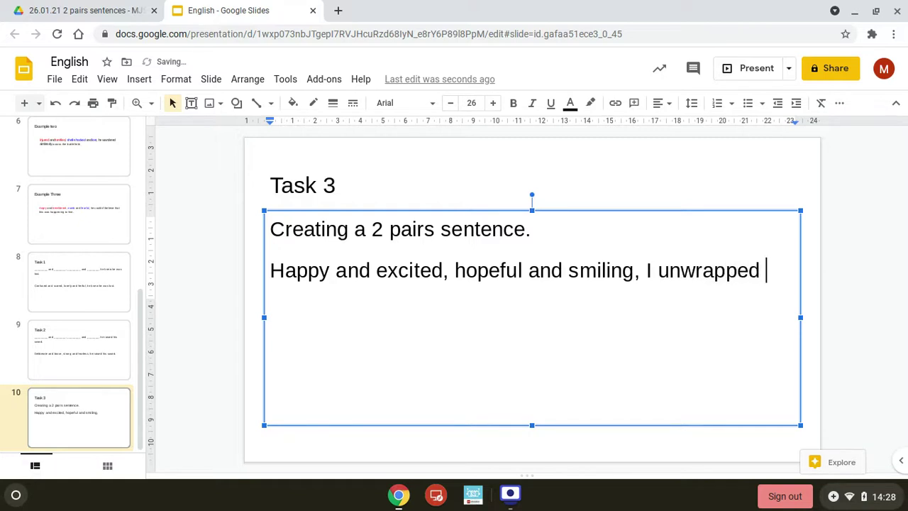
{"action": "type", "text": "the large bo"}
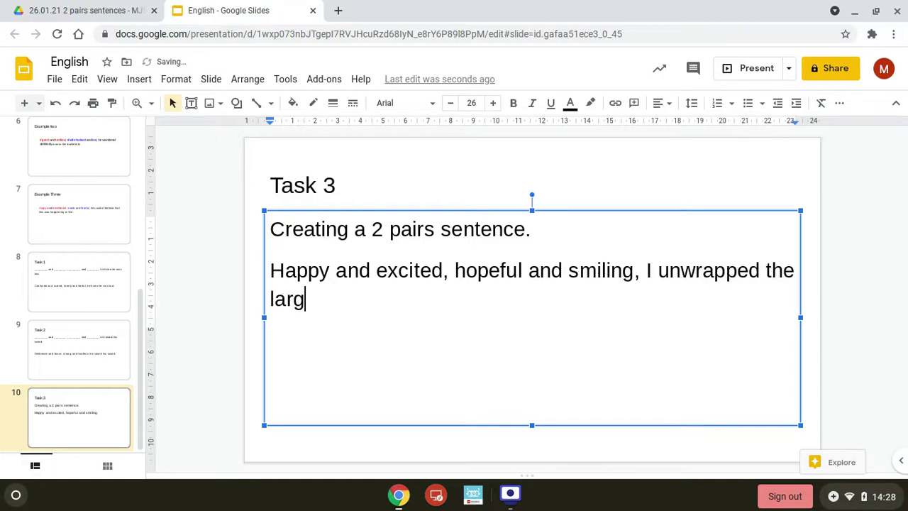
{"action": "type", "text": "x"}
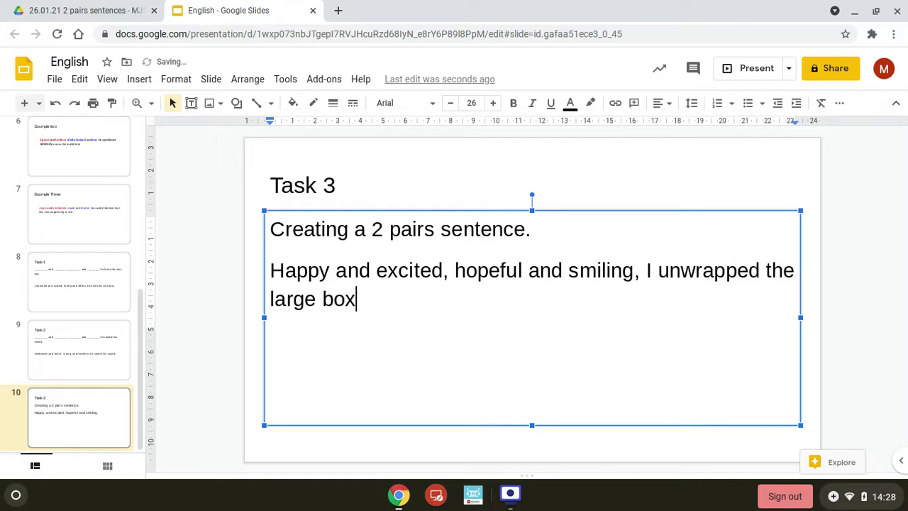
{"action": "type", "text": "."}
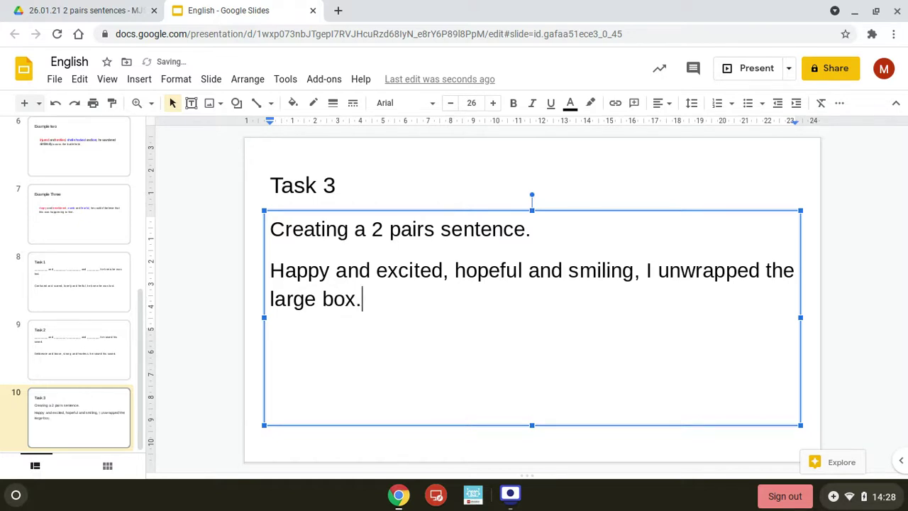